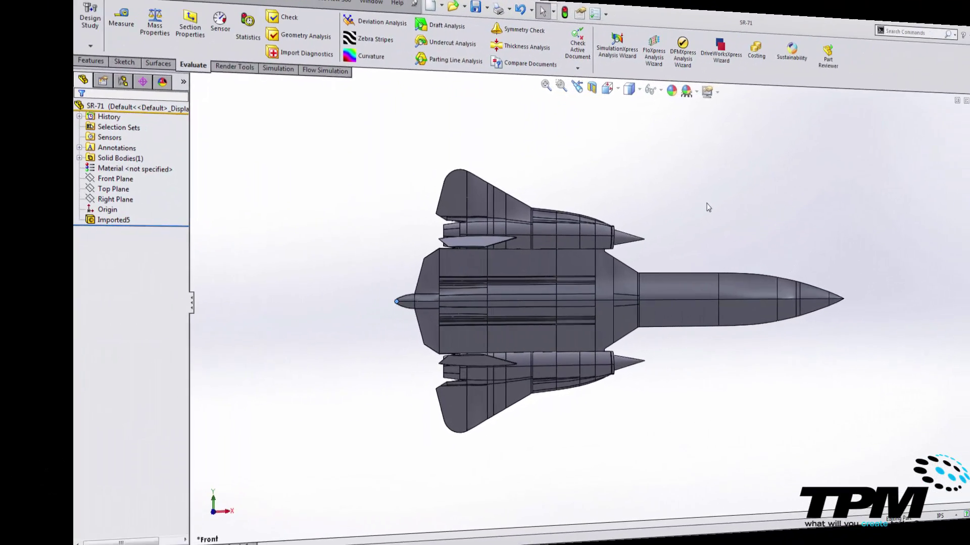
# Measure the unscaled SR-71 from the tail tip to the long centerline edge
pyautogui.press('s')
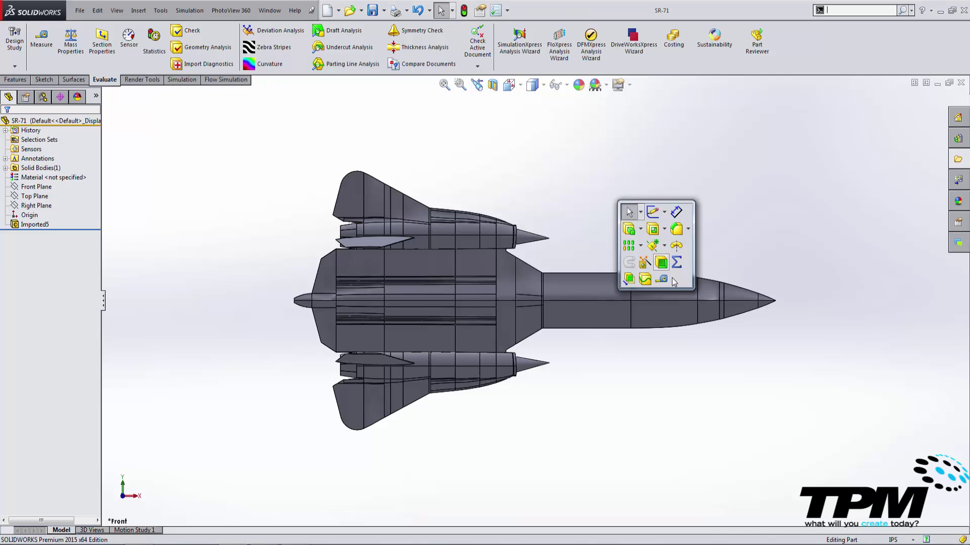
pyautogui.click(666, 285)
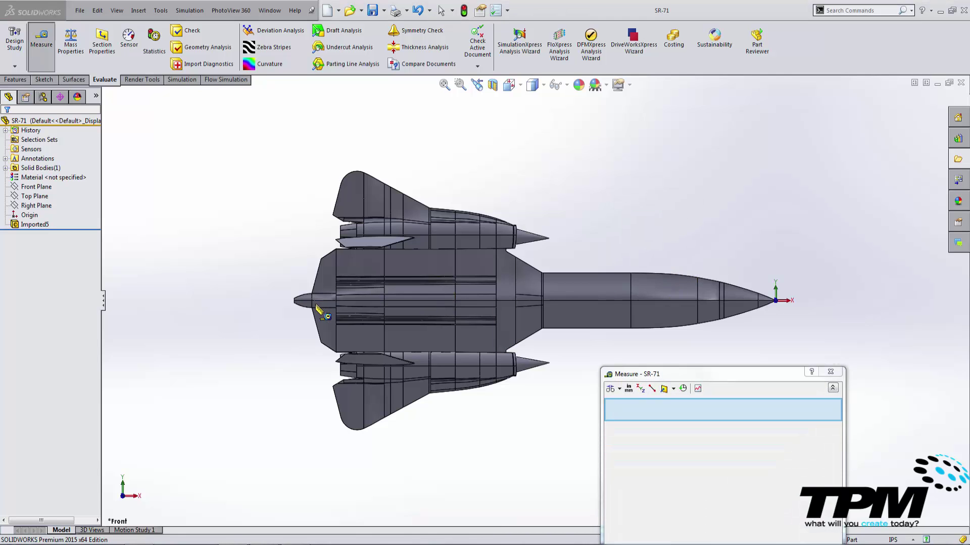
pyautogui.click(294, 303)
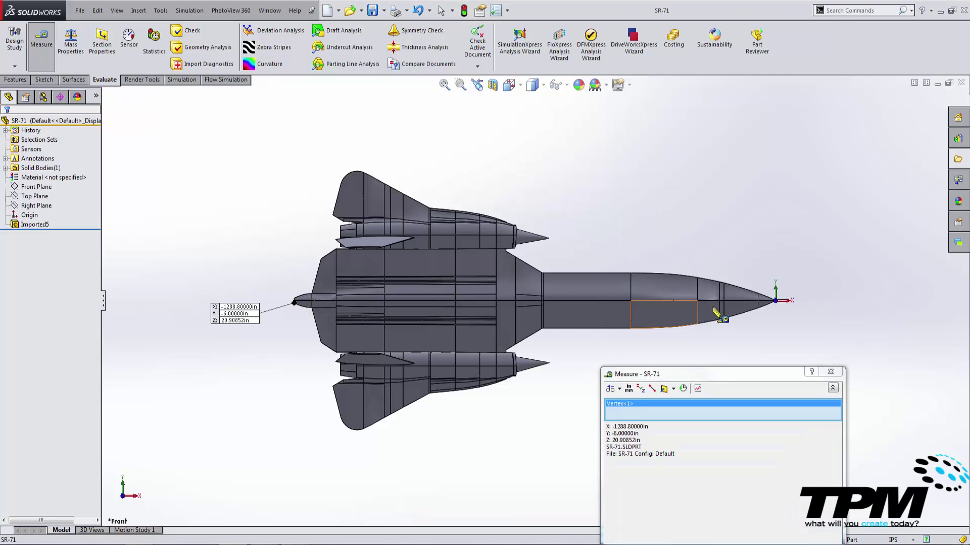
pyautogui.click(772, 301)
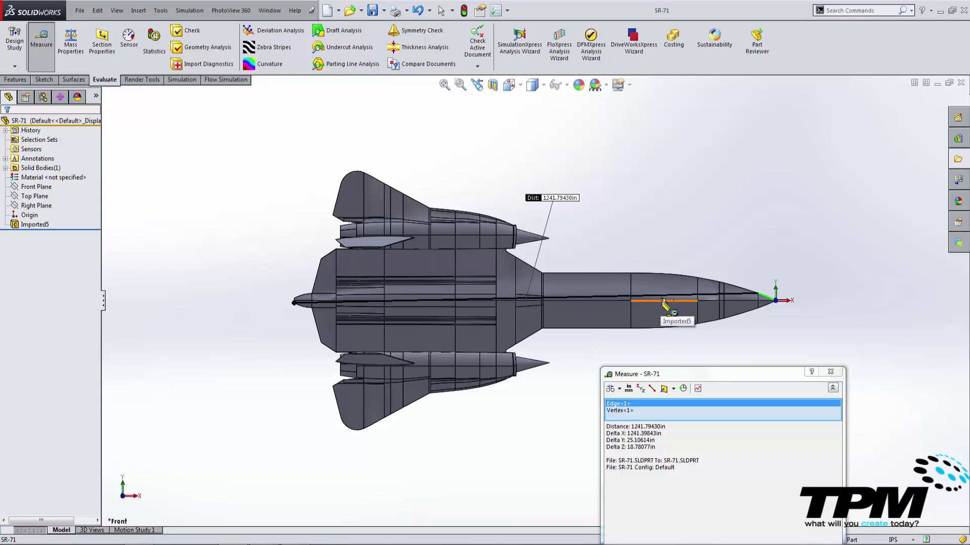
pyautogui.click(830, 373)
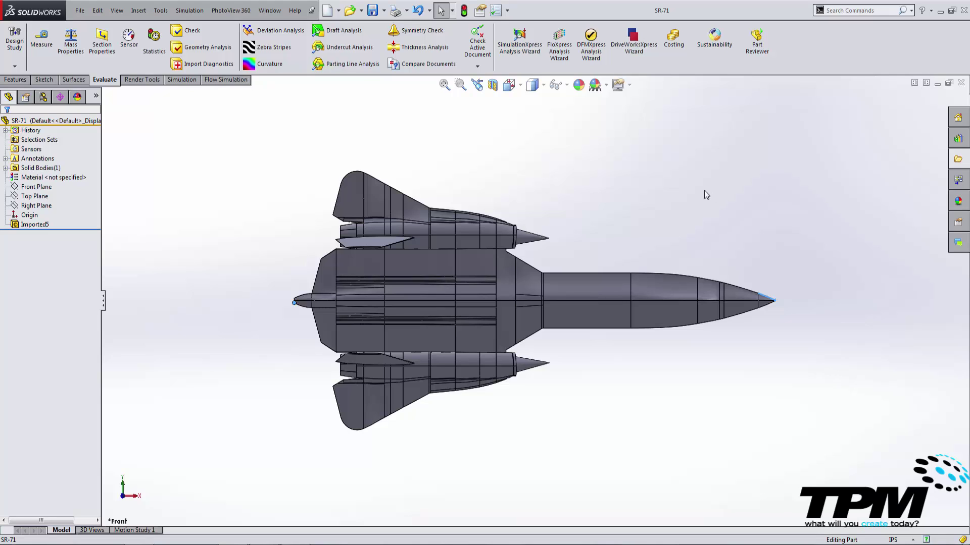
# Scale the SR-71 body by 1/72 about the origin and zoom to fit
pyautogui.write('sscale')
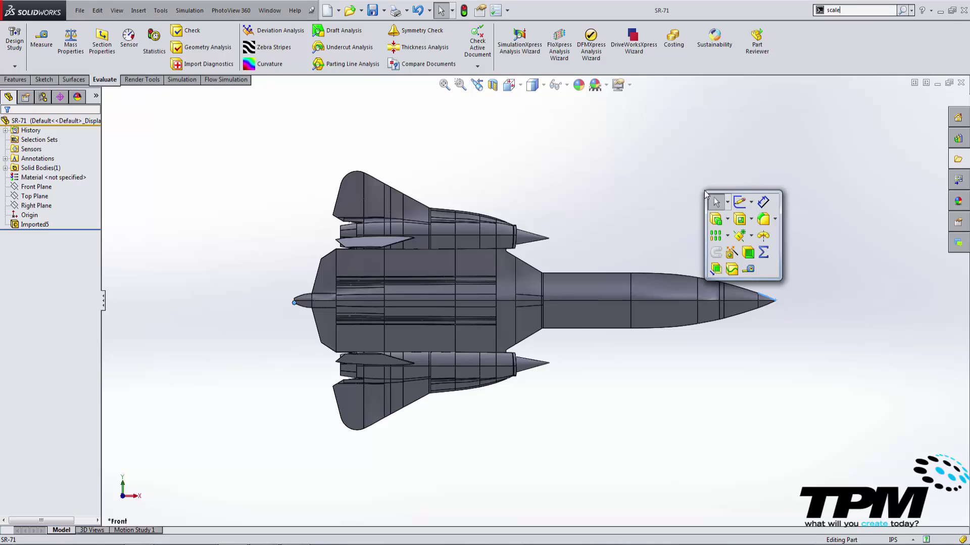
pyautogui.press('Return')
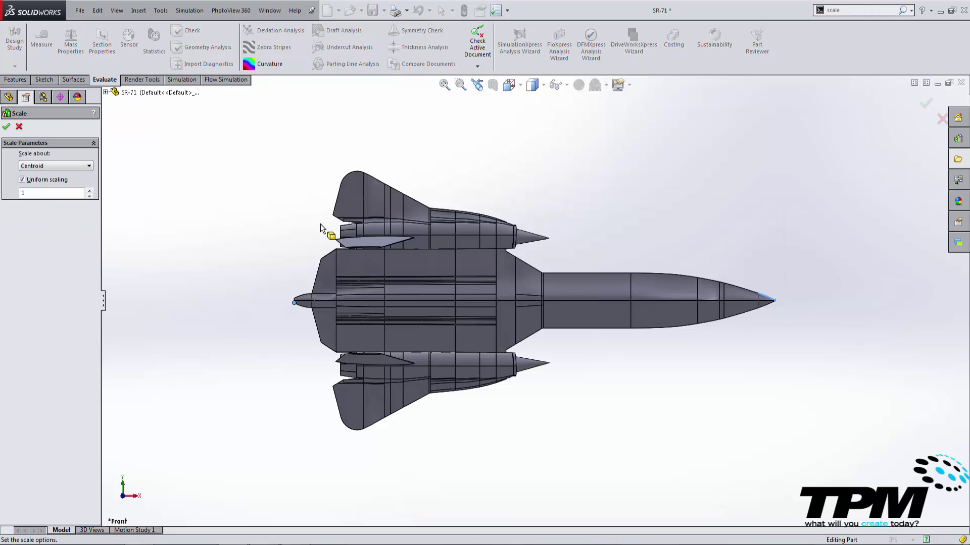
pyautogui.click(66, 194)
pyautogui.write('/72')
pyautogui.click(52, 166)
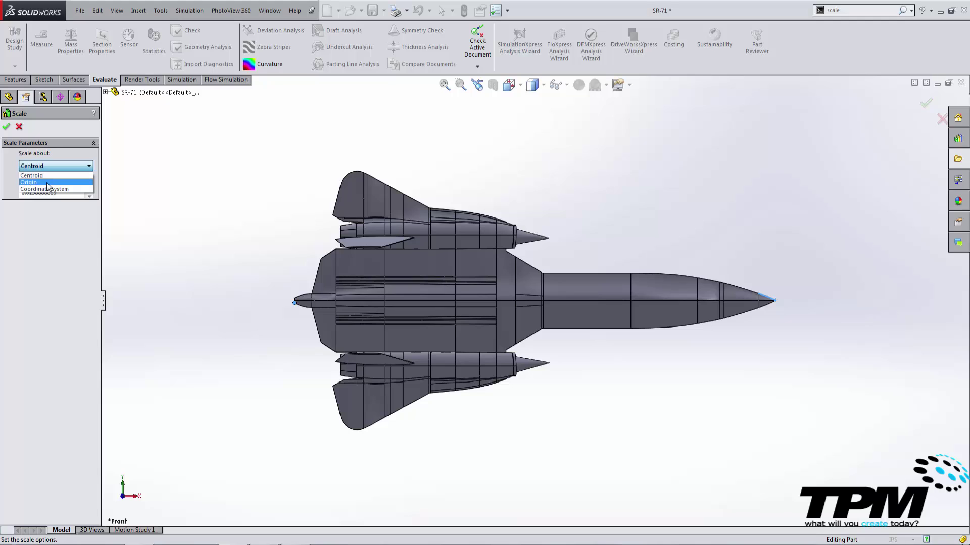
pyautogui.click(47, 183)
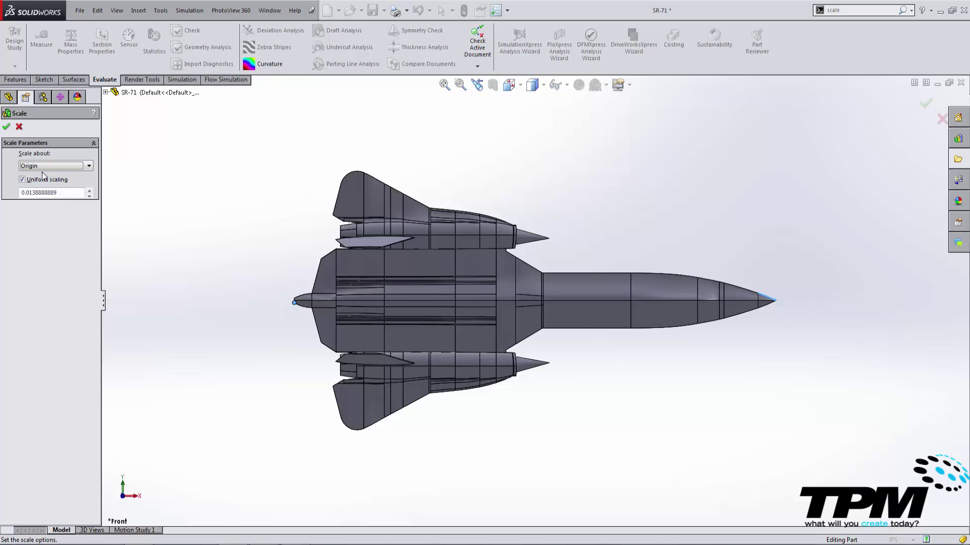
pyautogui.click(7, 128)
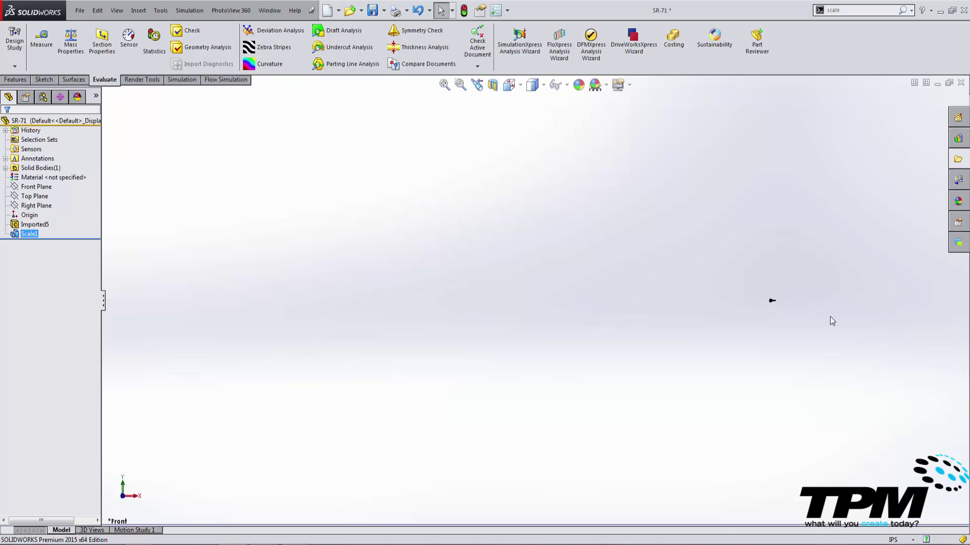
pyautogui.press('f')
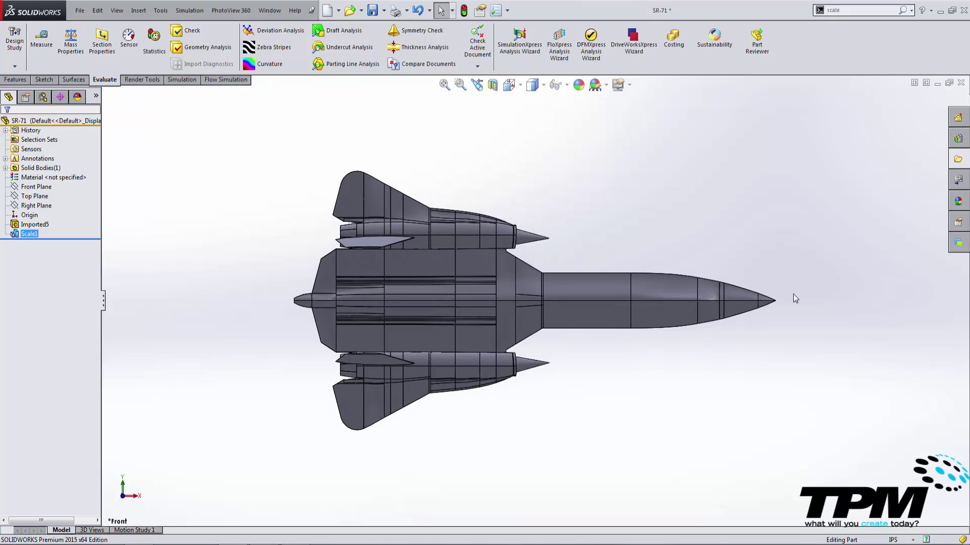
# Measure the scaled SR-71 from tail tip to nose tip, reading 17.90255 in
pyautogui.press('s')
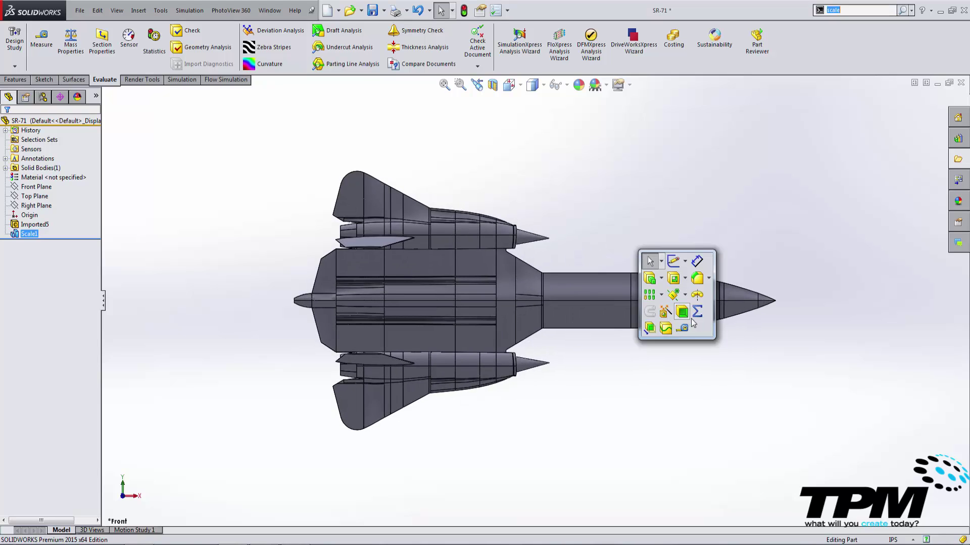
pyautogui.click(682, 329)
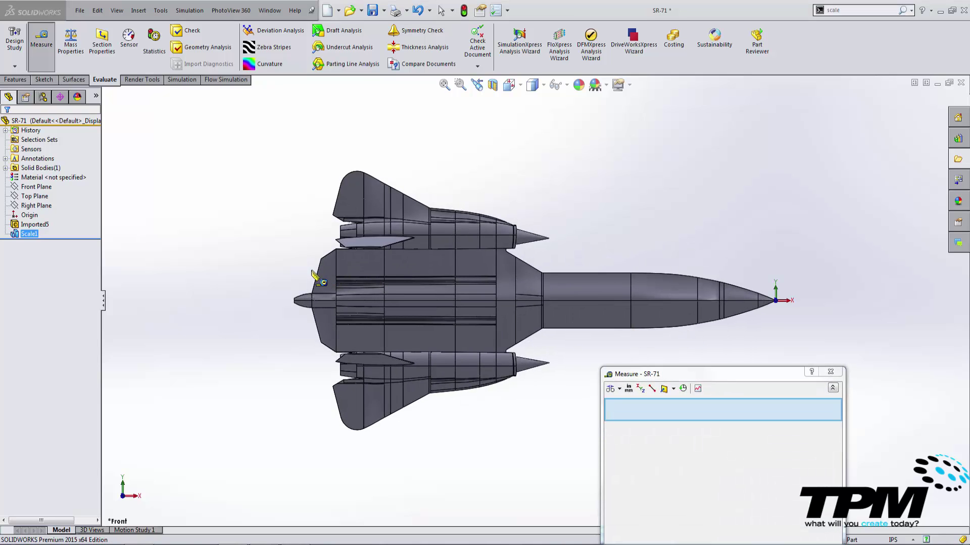
pyautogui.click(295, 303)
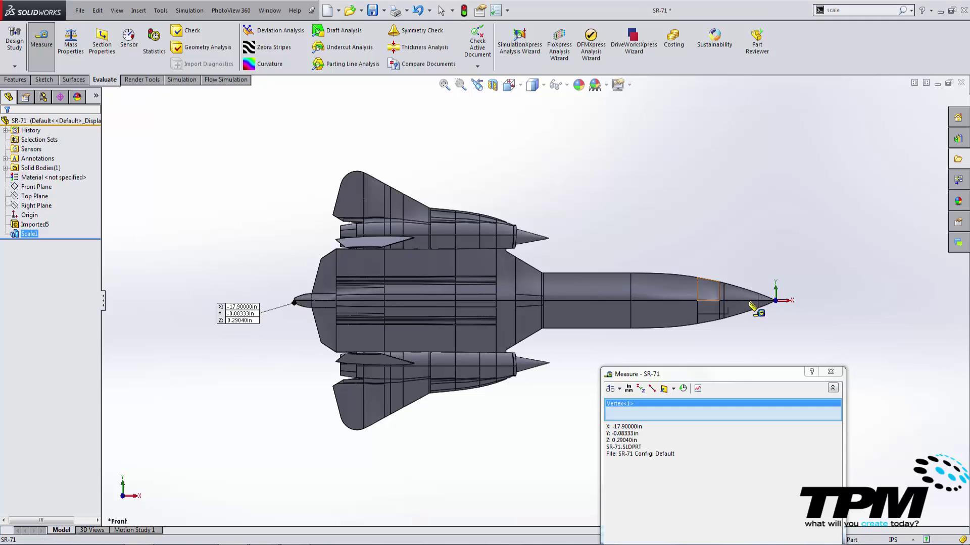
pyautogui.click(775, 300)
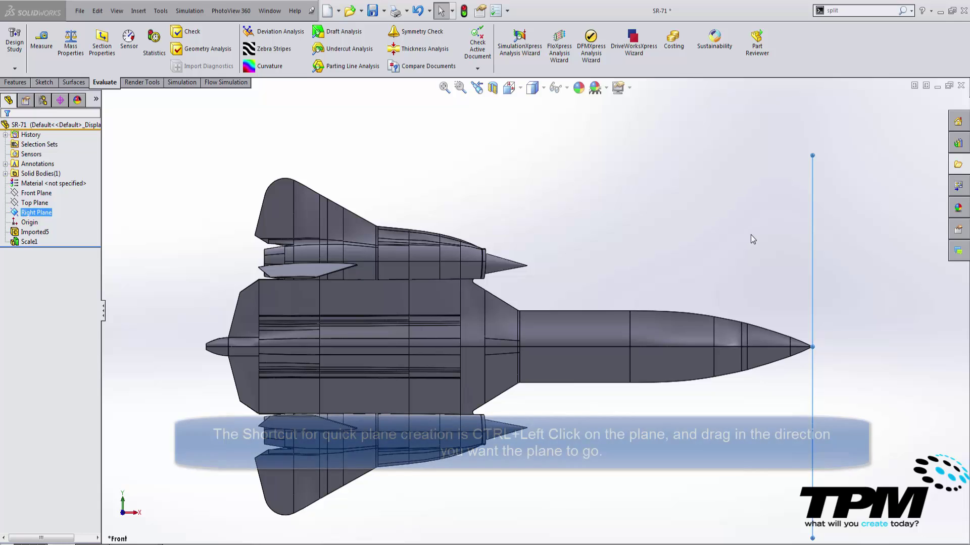
# Create eight planes offset from the Right Plane at 2 in spacing (Plane9–Plane16)
pyautogui.keyDown('ctrl'); pyautogui.moveTo(765, 159); pyautogui.dragTo(765, 159); pyautogui.keyUp('ctrl')
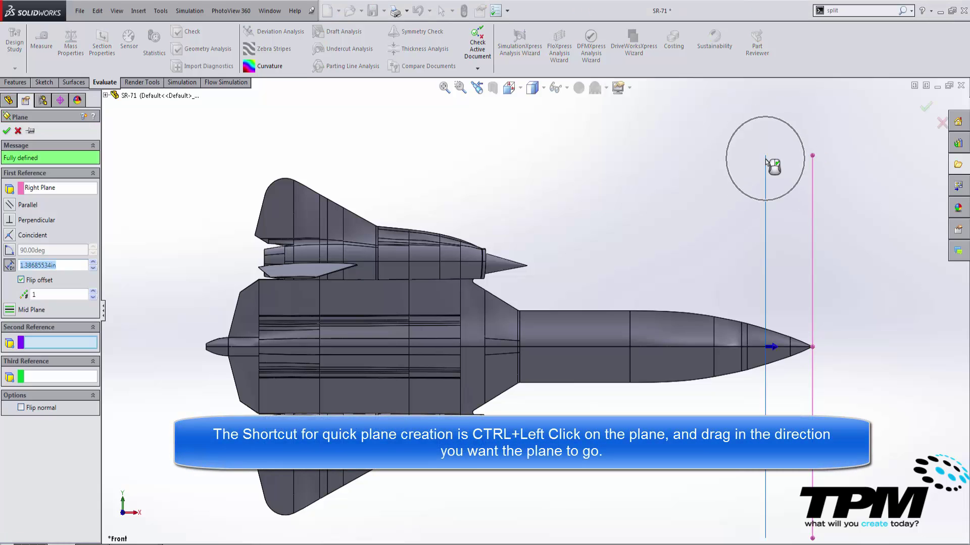
pyautogui.write('2')
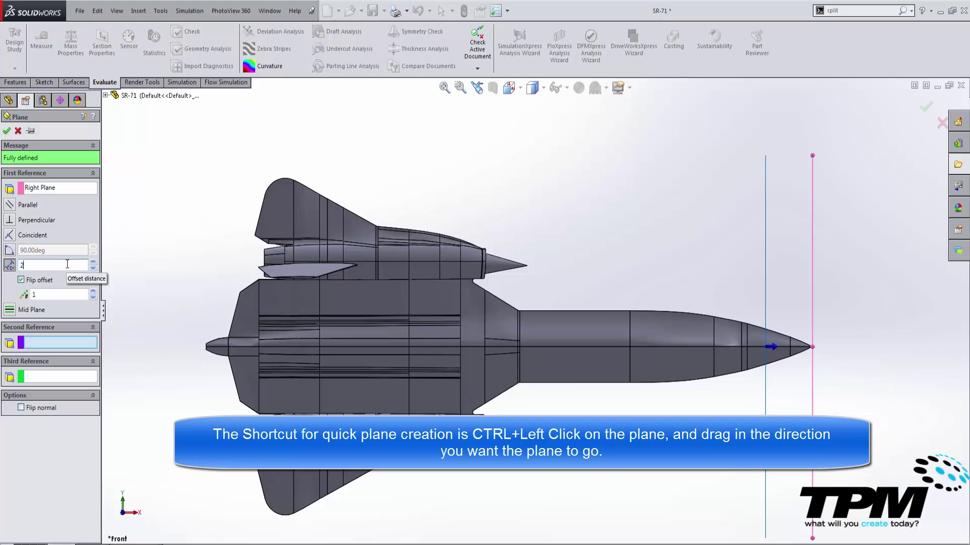
pyautogui.press('Return')
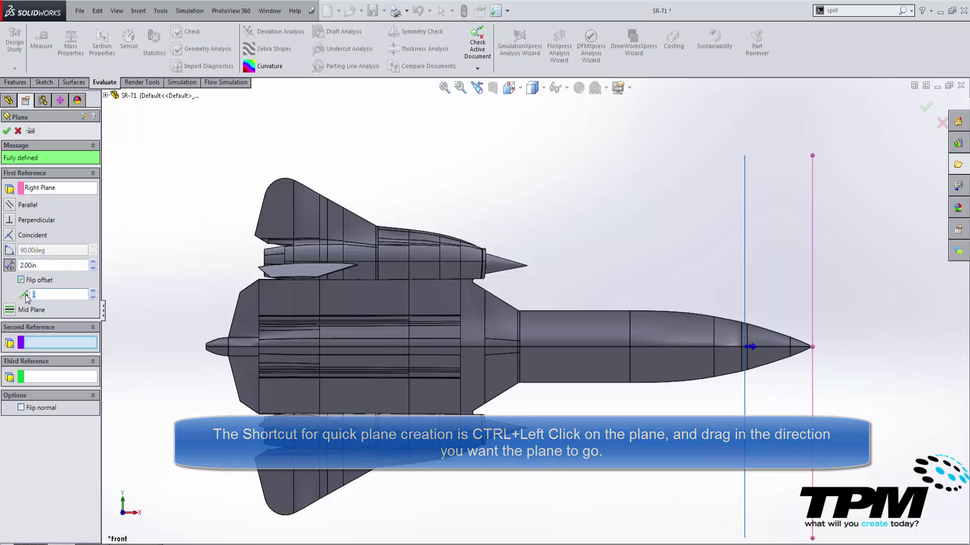
pyautogui.press('BackSpace')
pyautogui.write('9')
pyautogui.press('Return')
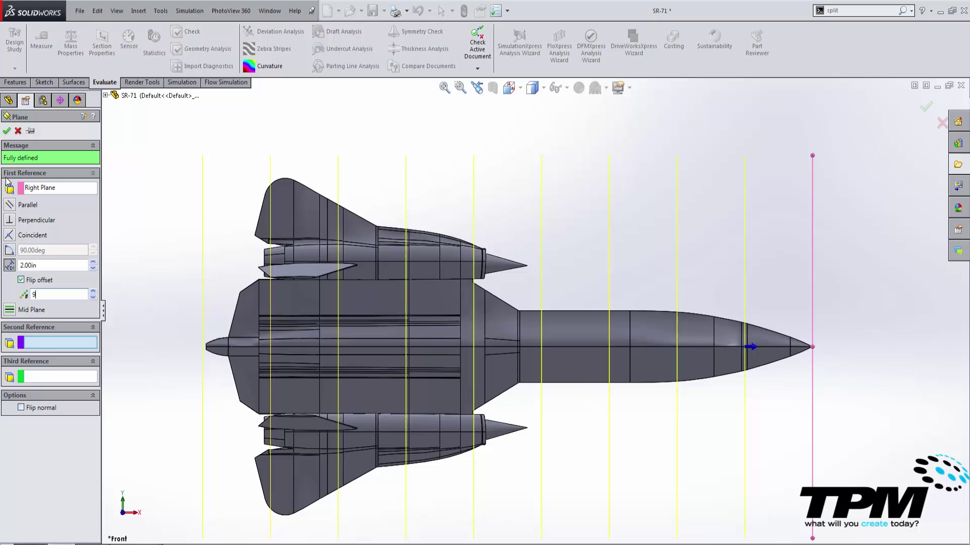
pyautogui.click(93, 297)
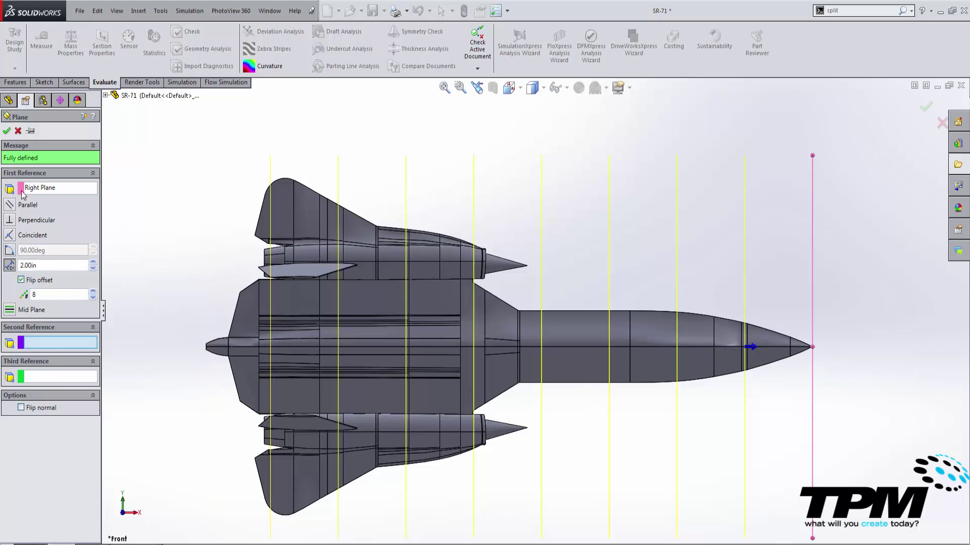
pyautogui.click(7, 131)
# Run Split with Plane9 through Plane16 as cutting planes and apply Cut Part
pyautogui.write('s')
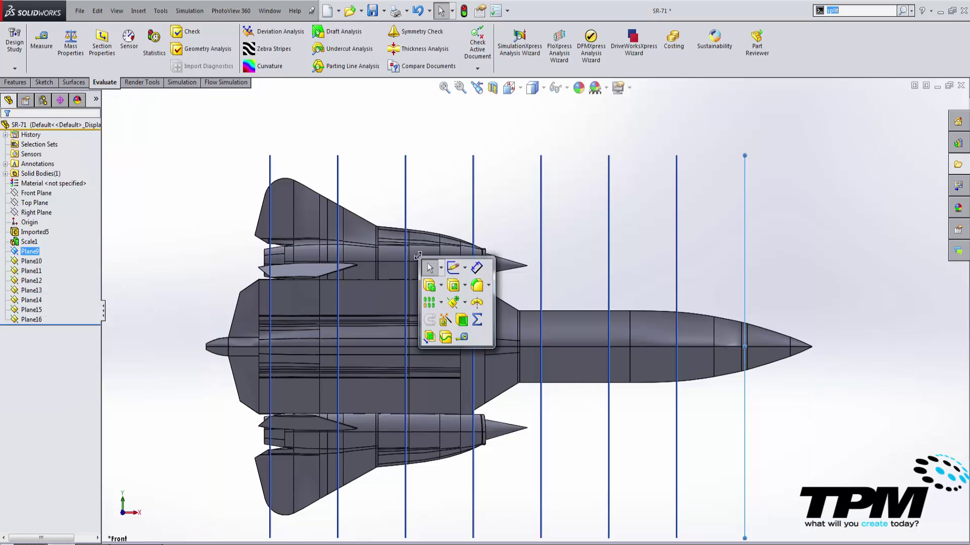
pyautogui.write('split')
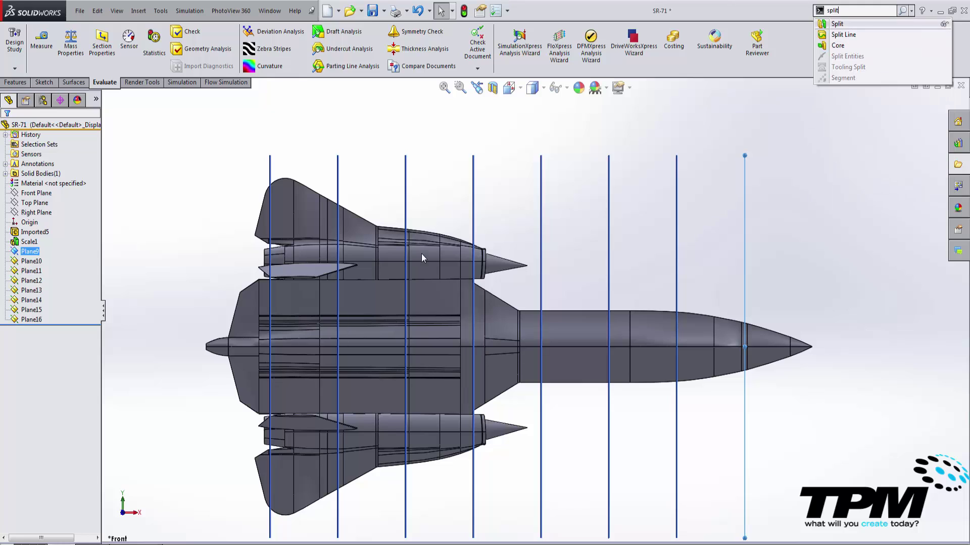
pyautogui.press('Return')
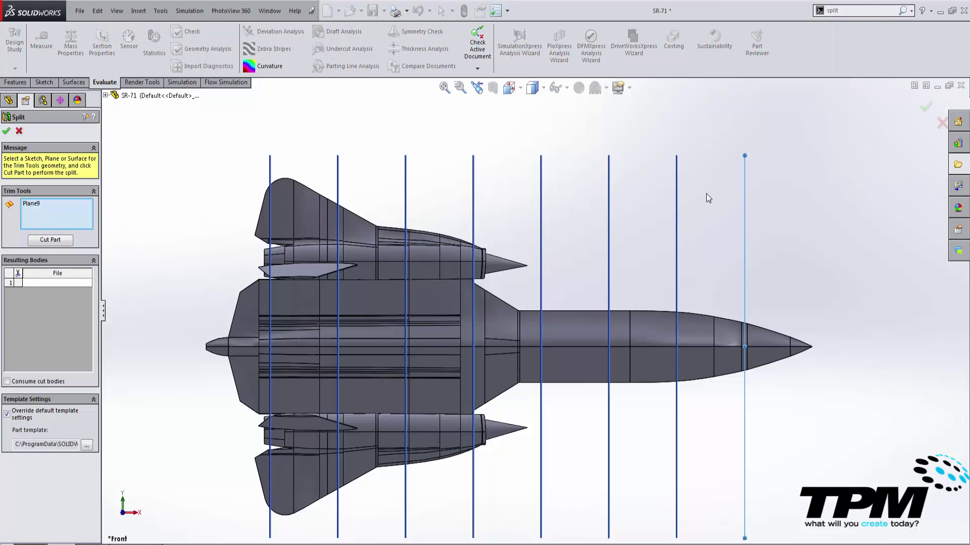
pyautogui.click(676, 193)
pyautogui.click(610, 186)
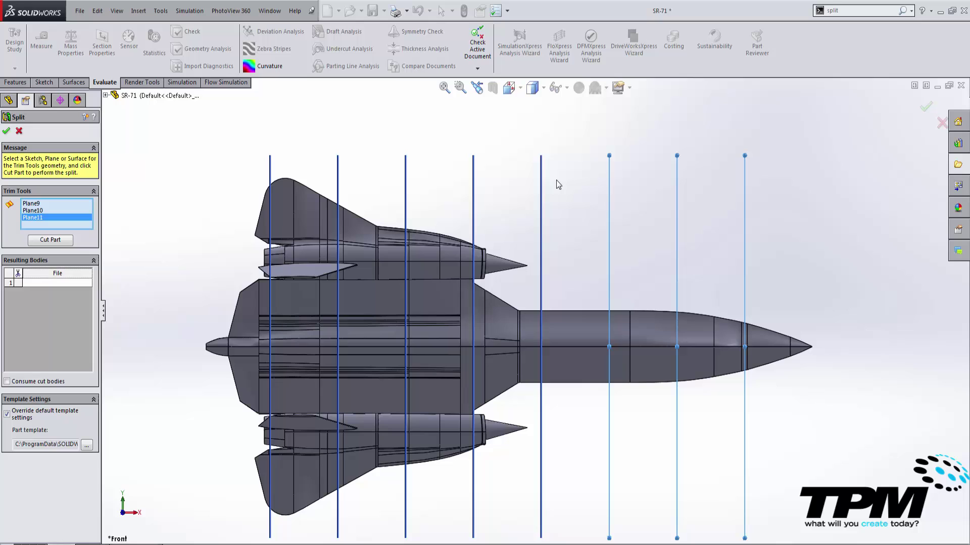
pyautogui.click(540, 189)
pyautogui.click(474, 191)
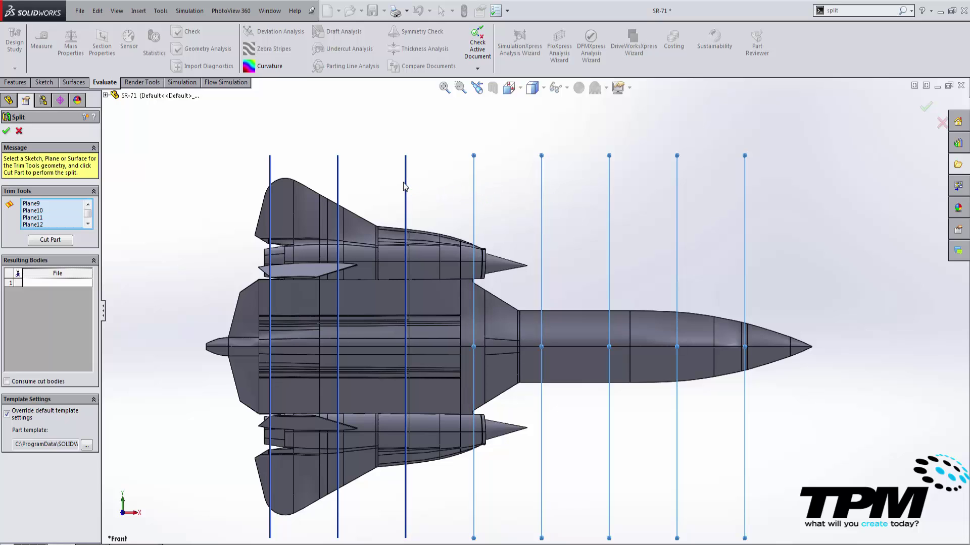
pyautogui.click(406, 187)
pyautogui.click(339, 186)
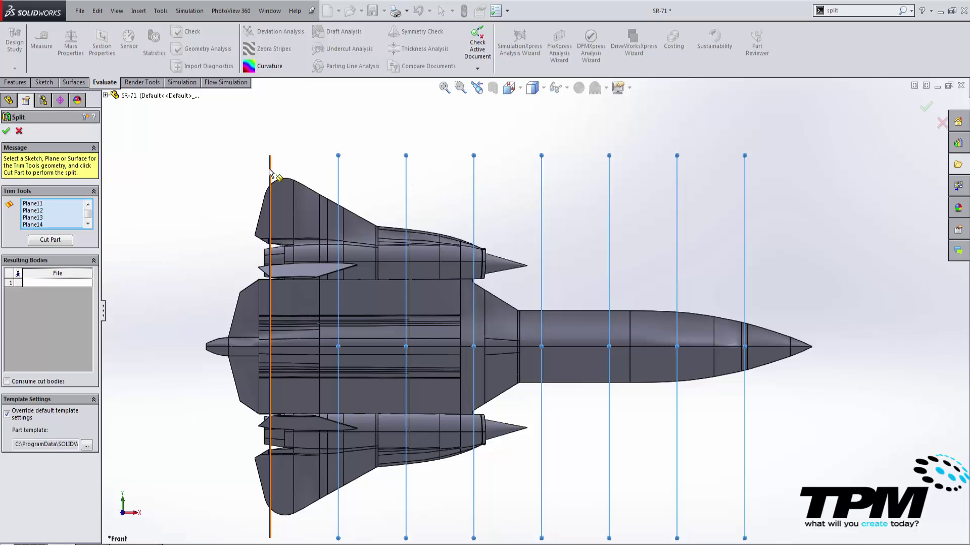
pyautogui.click(271, 188)
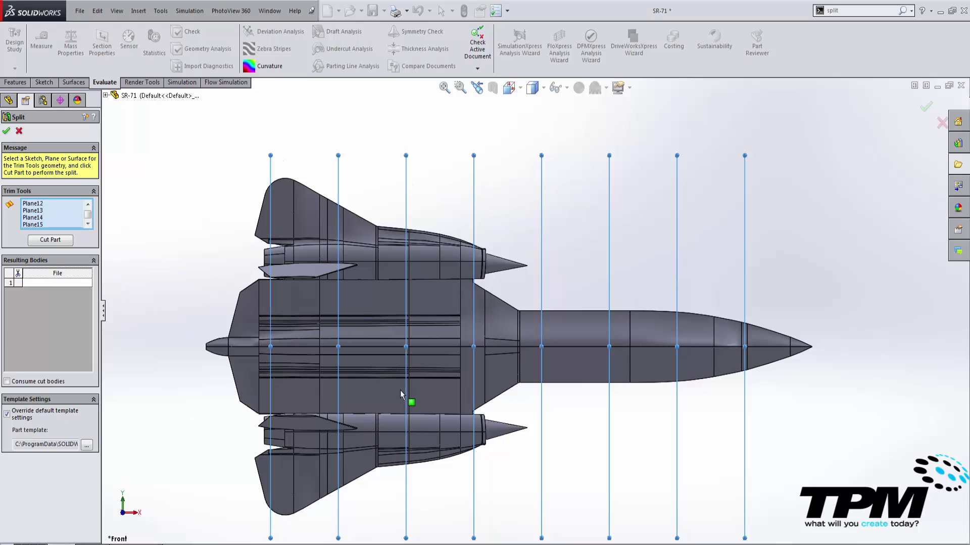
pyautogui.click(51, 240)
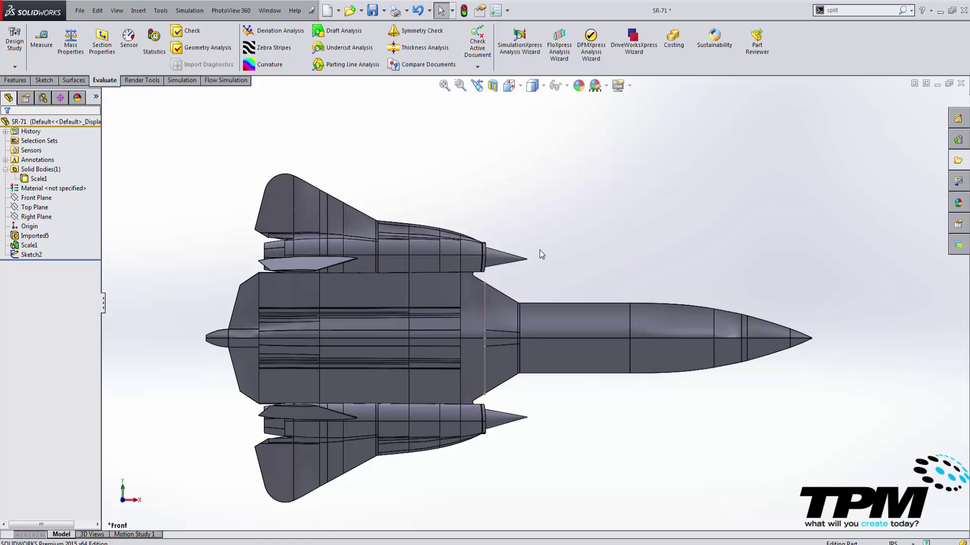
# Split the SR-71 along Sketch2, keeping both Body 1 (nose) and Body 2 (tail)
pyautogui.write('split')
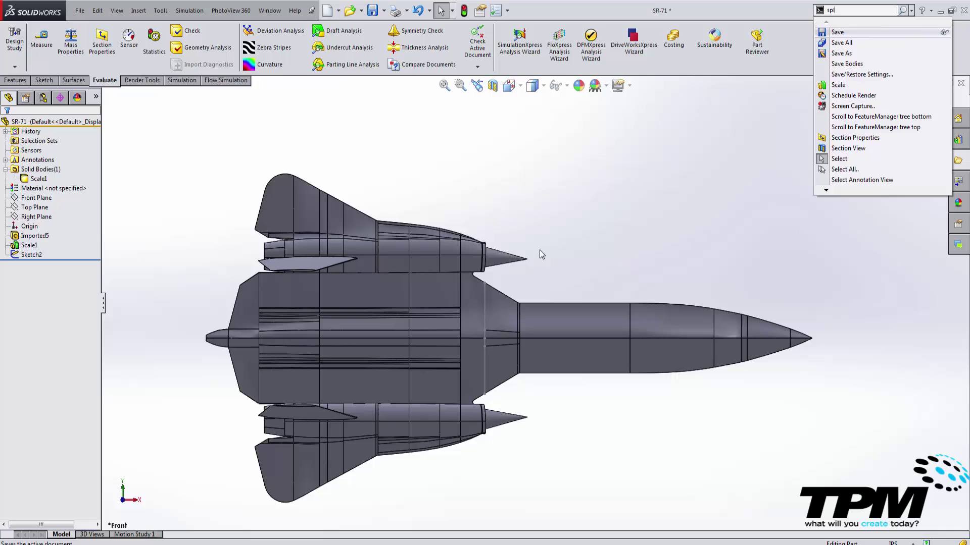
pyautogui.press('Return')
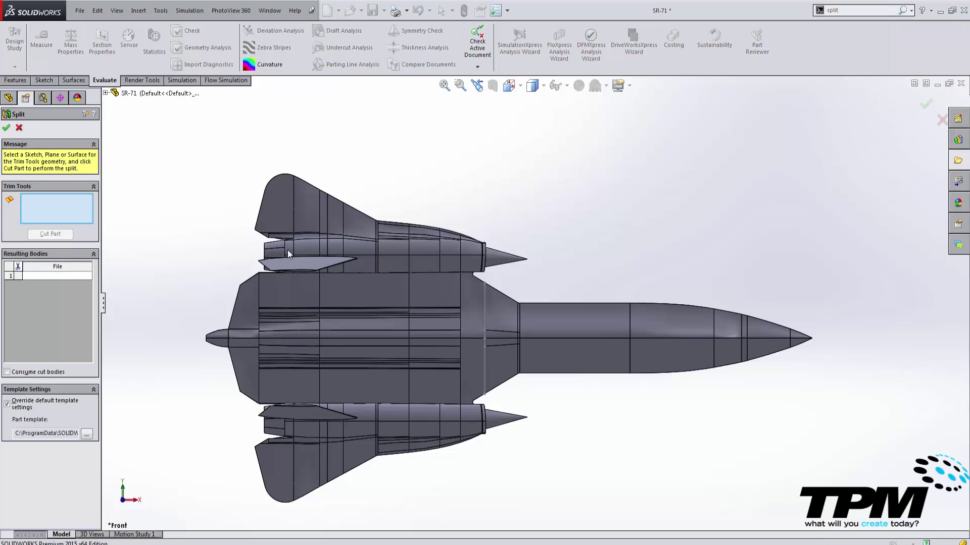
pyautogui.click(487, 310)
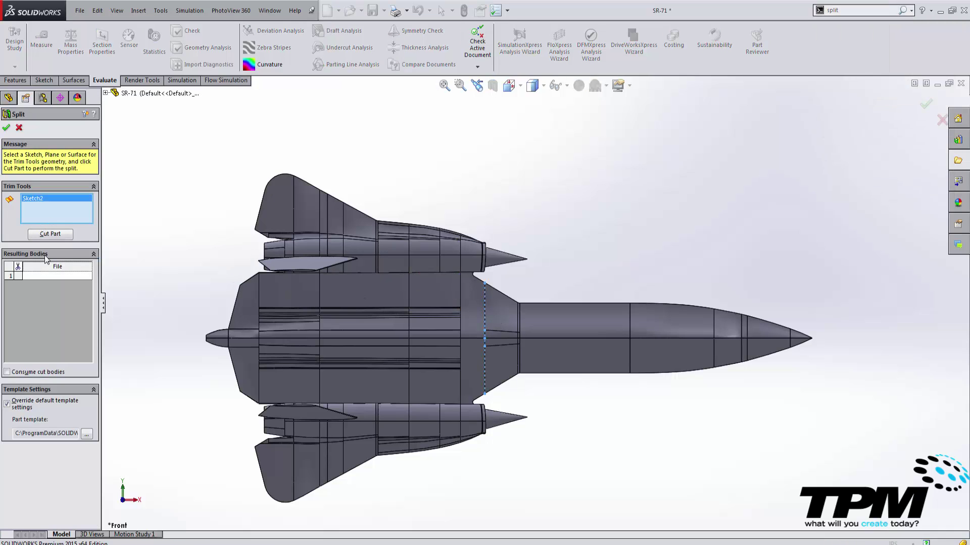
pyautogui.click(45, 235)
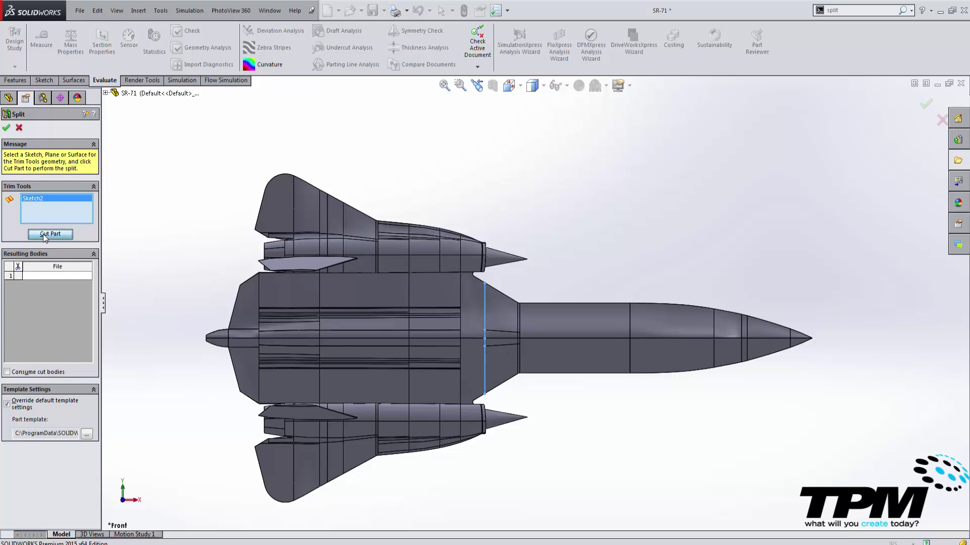
pyautogui.click(18, 283)
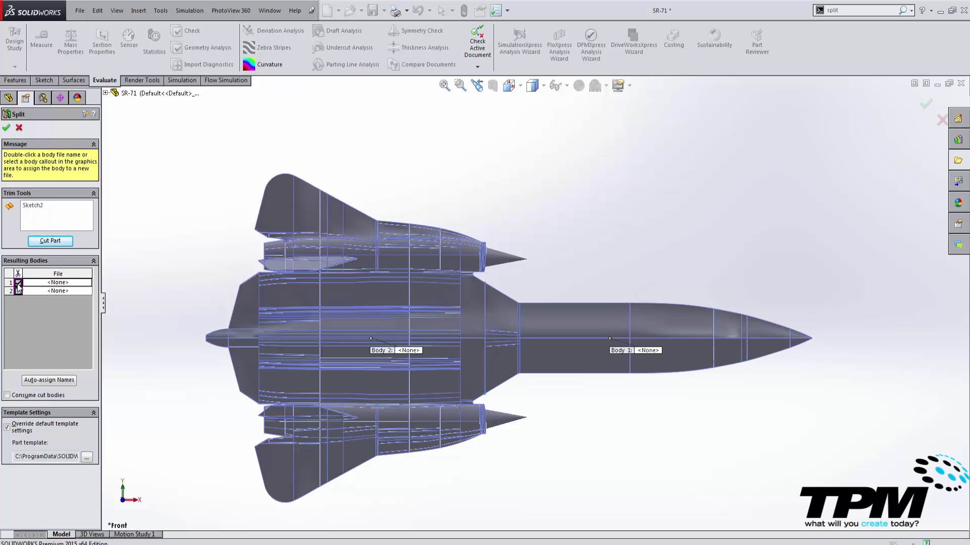
pyautogui.click(18, 291)
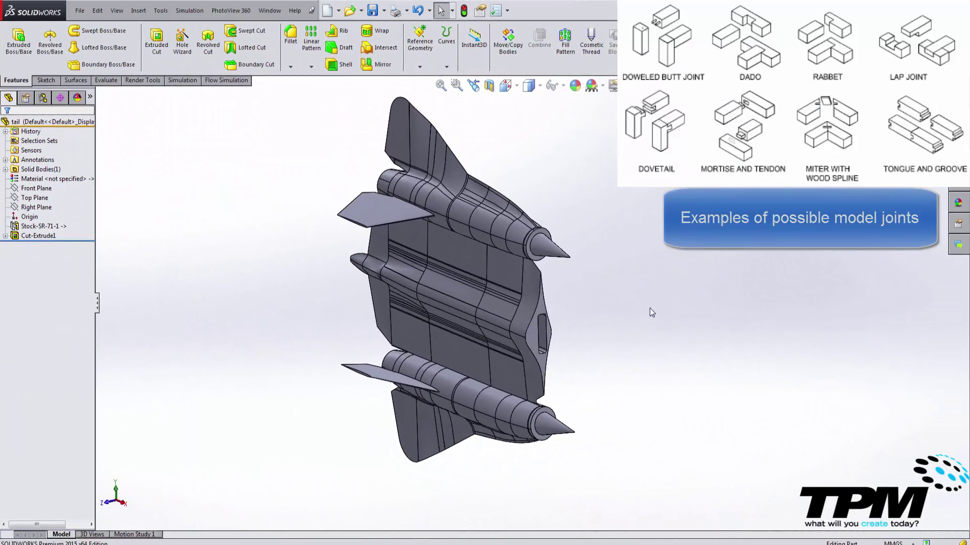
# Switch from the tail part to the nose part and bring up the File menu
pyautogui.hotkey('ctrl', 'Tab')
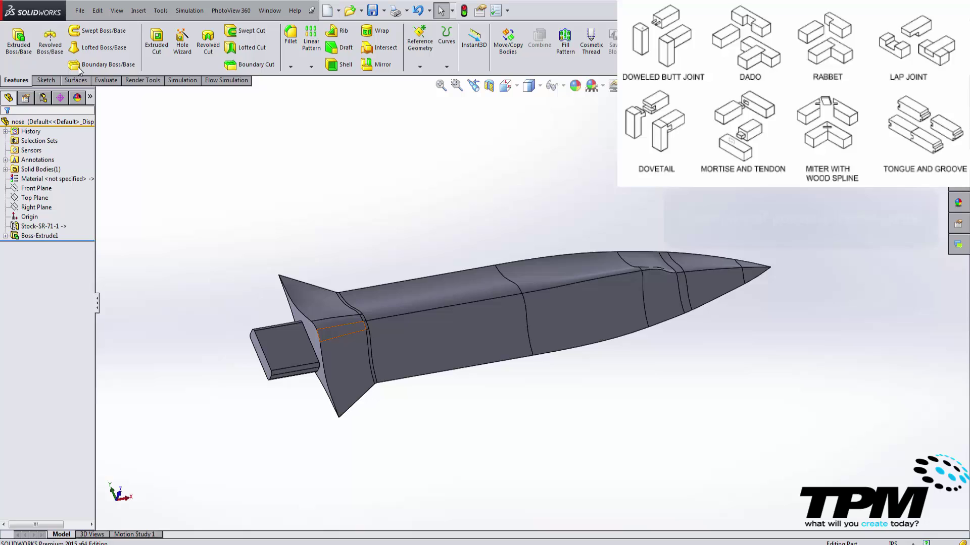
pyautogui.click(79, 10)
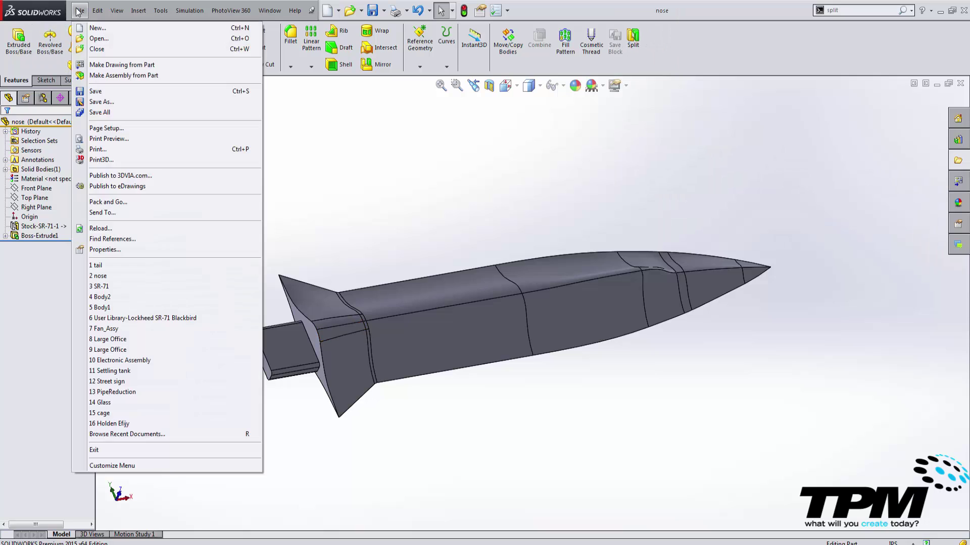
# Review the Print3D printer and print bed location settings for the nose part
pyautogui.click(104, 161)
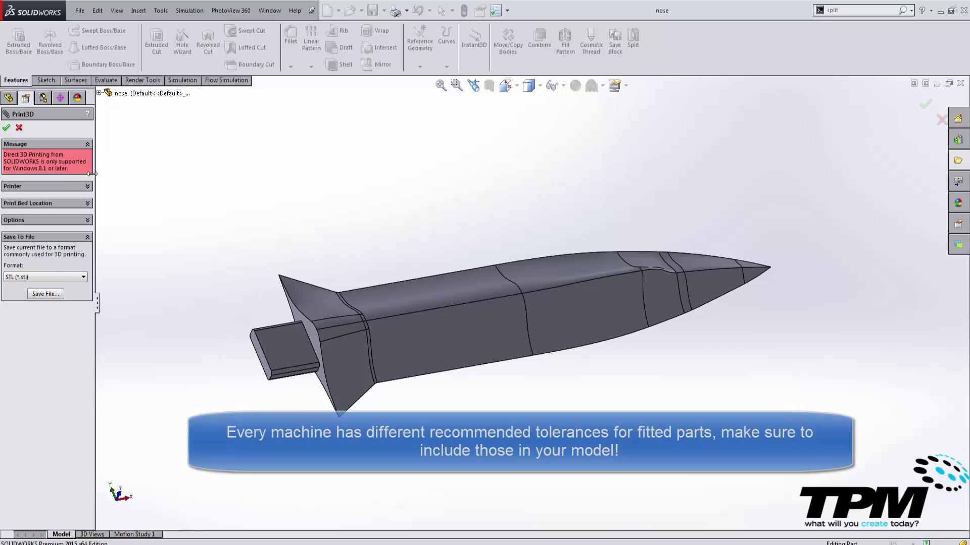
pyautogui.click(43, 187)
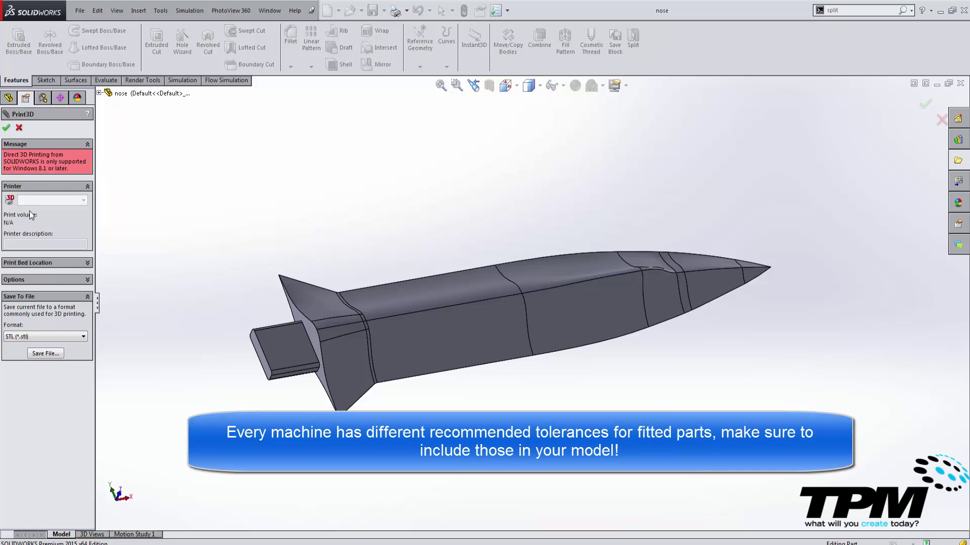
pyautogui.click(76, 263)
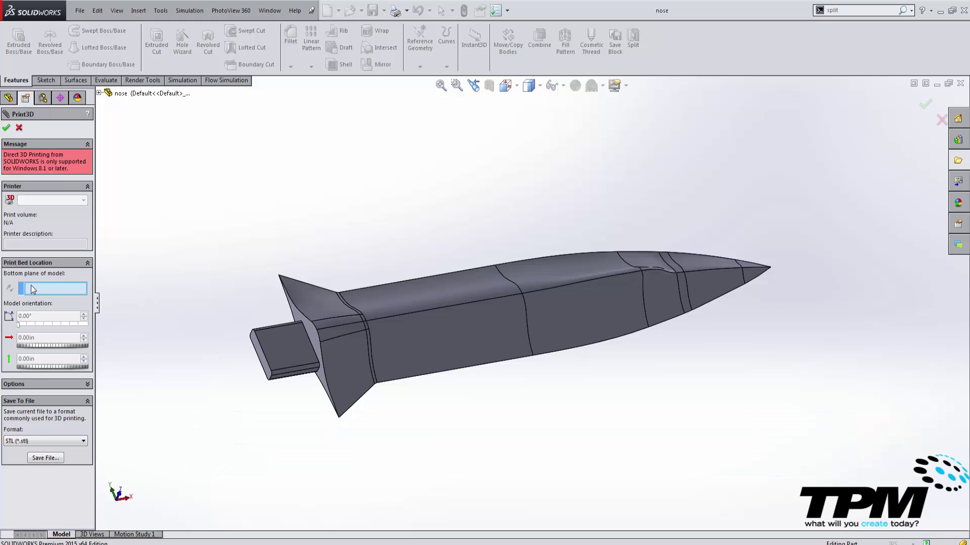
pyautogui.click(20, 128)
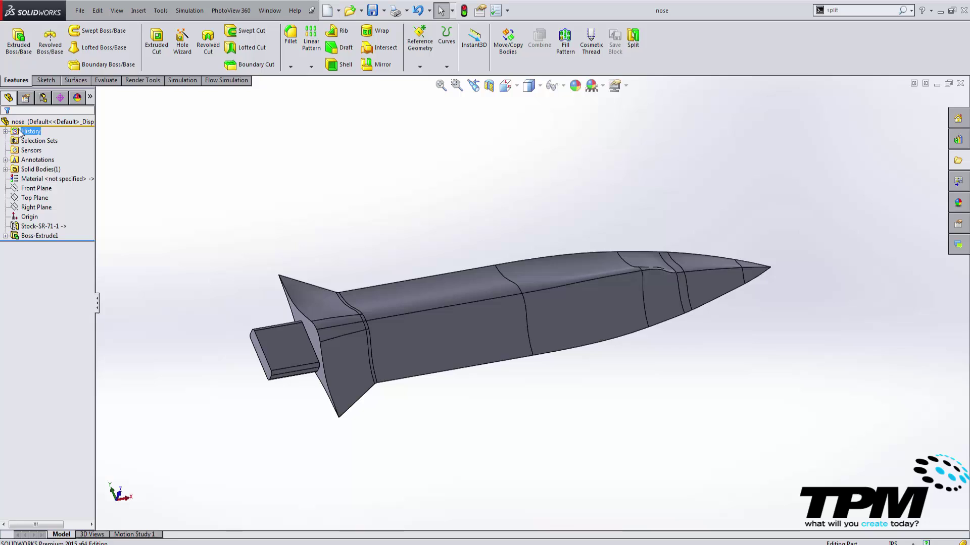